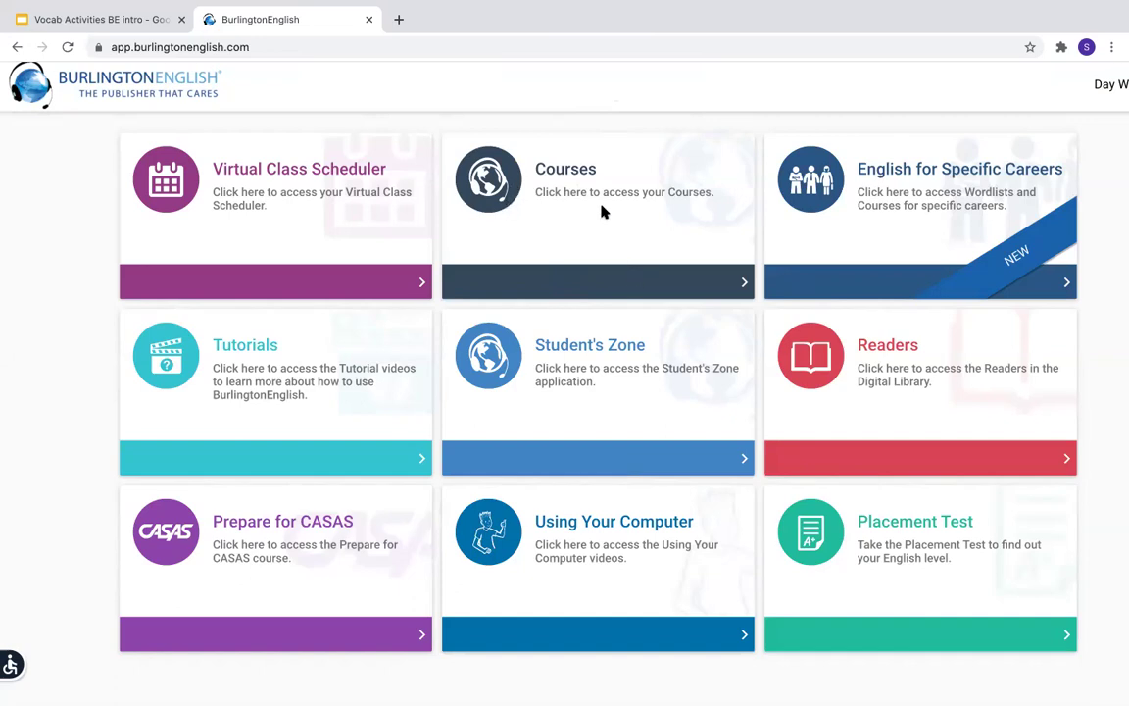
- Open the Courses tile from the BurlingtonEnglish home dashboard
{"action": "left_click", "coordinate": [632, 275]}
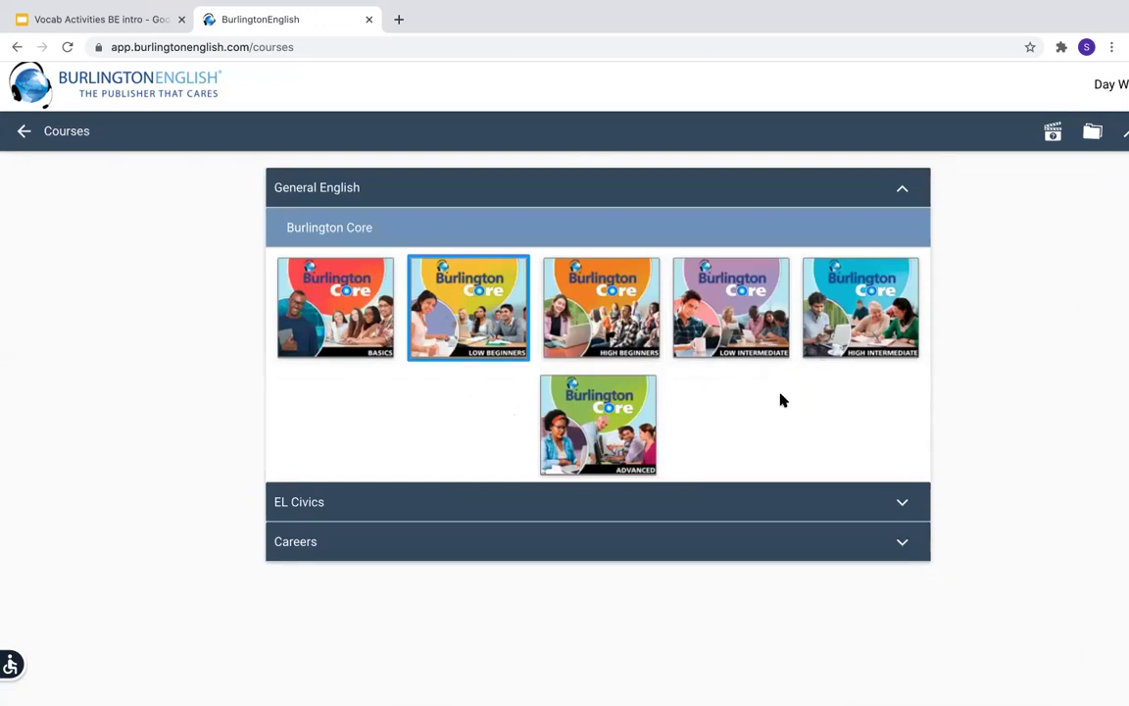
- Open Low Beginners under General English > Burlington Core
{"action": "left_click", "coordinate": [482, 295]}
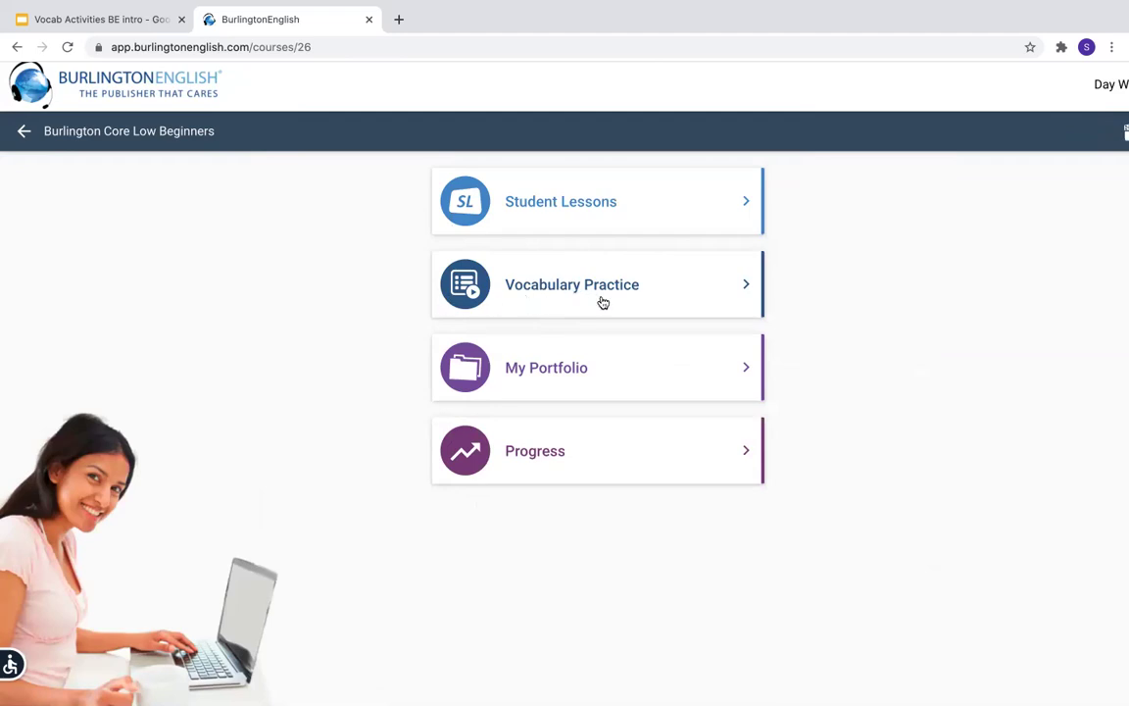
- Go to Vocabulary Practice for the Low Beginners course
{"action": "scroll", "coordinate": [603, 299], "scroll_direction": "up", "scroll_amount": 5}
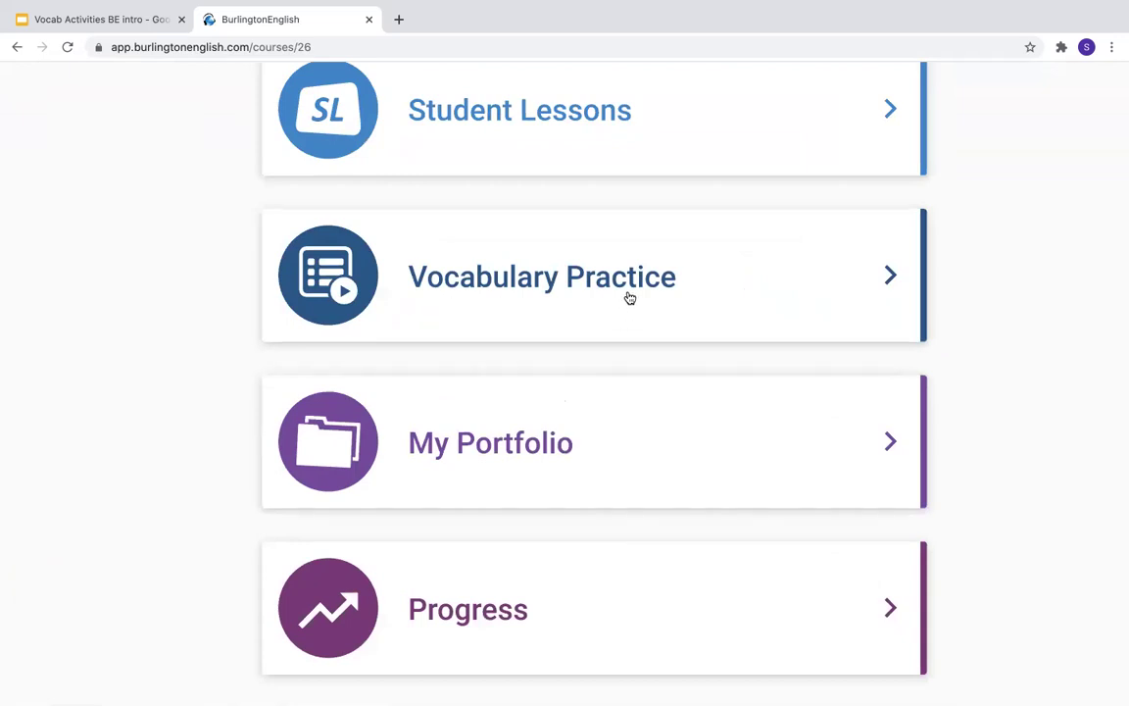
{"action": "left_click", "coordinate": [629, 297]}
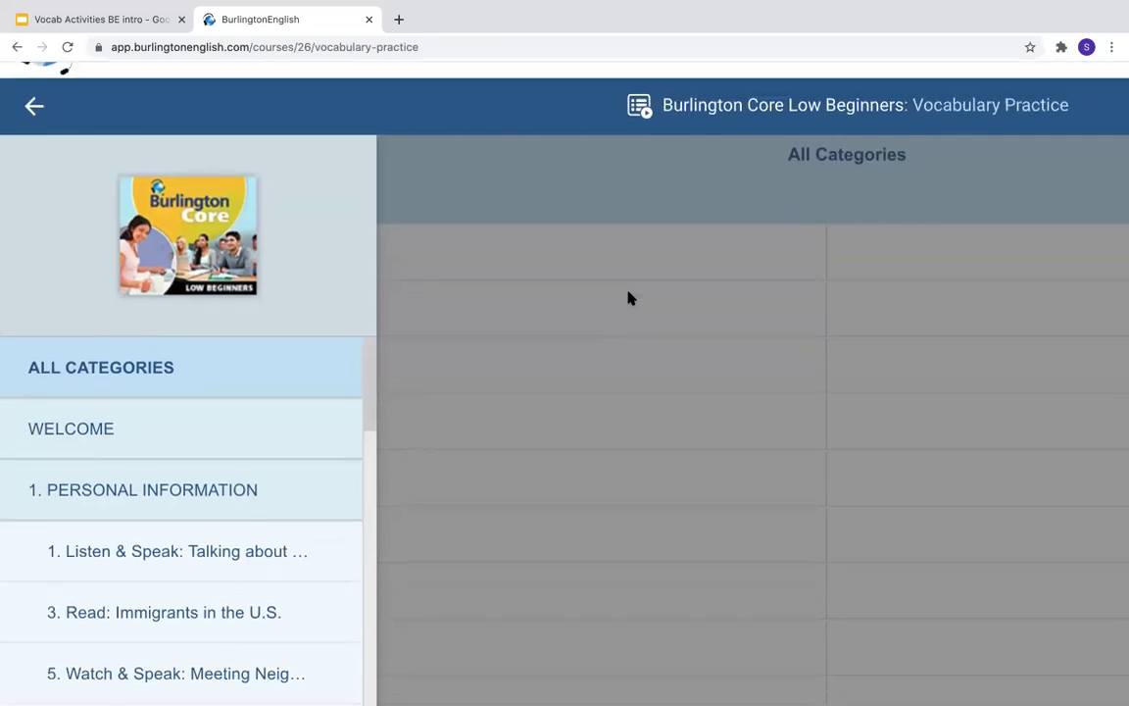
- Show the word list for 4. Money Matters, 1. Listen & Speak: Going Shopping
{"action": "scroll", "coordinate": [630, 298], "scroll_direction": "down", "scroll_amount": 4}
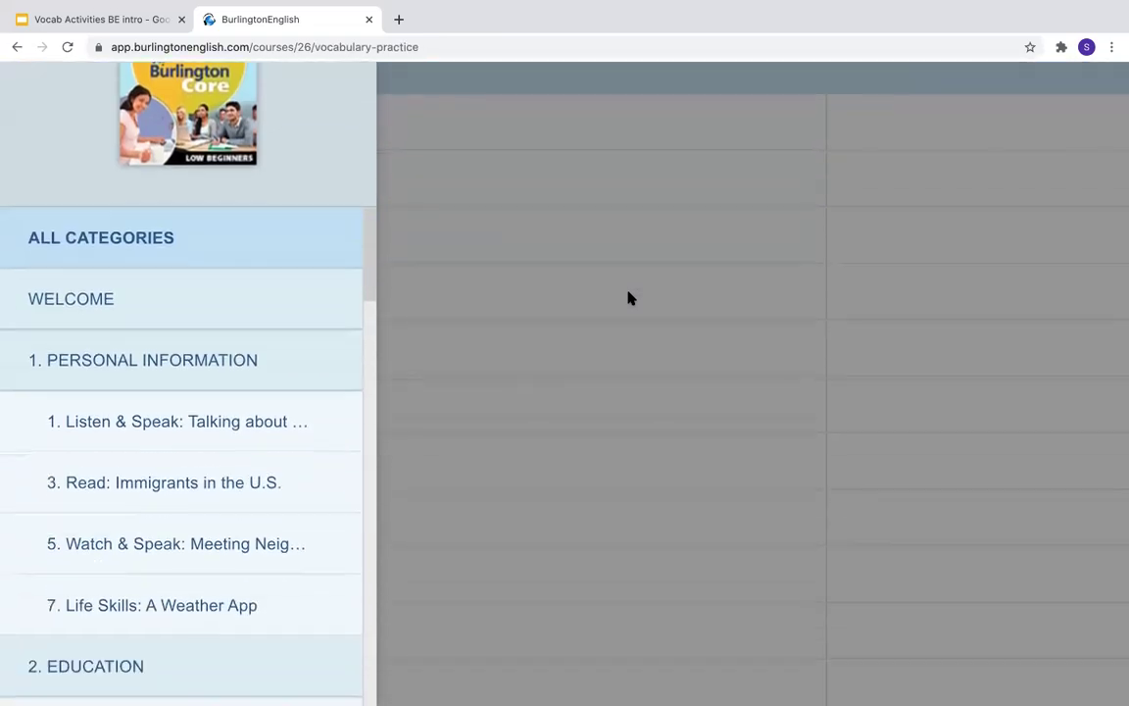
{"action": "scroll", "coordinate": [630, 298], "scroll_direction": "up", "scroll_amount": 3}
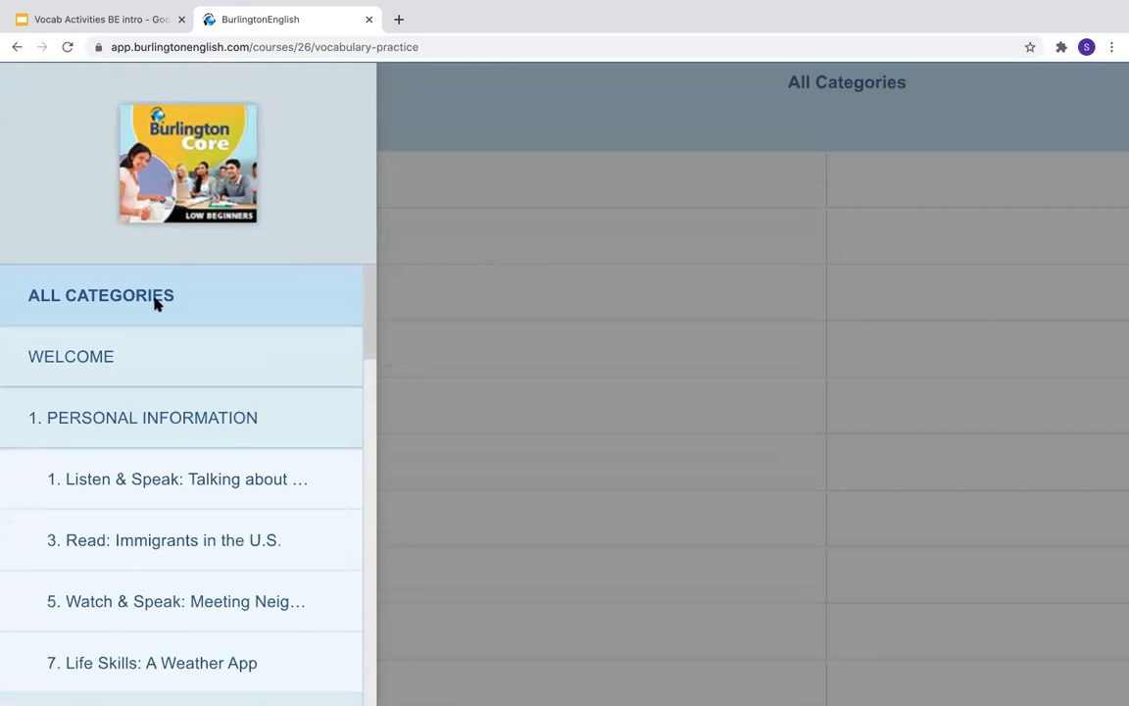
{"action": "scroll", "coordinate": [160, 527], "scroll_direction": "down", "scroll_amount": 1}
{"action": "scroll", "coordinate": [159, 526], "scroll_direction": "down", "scroll_amount": 4}
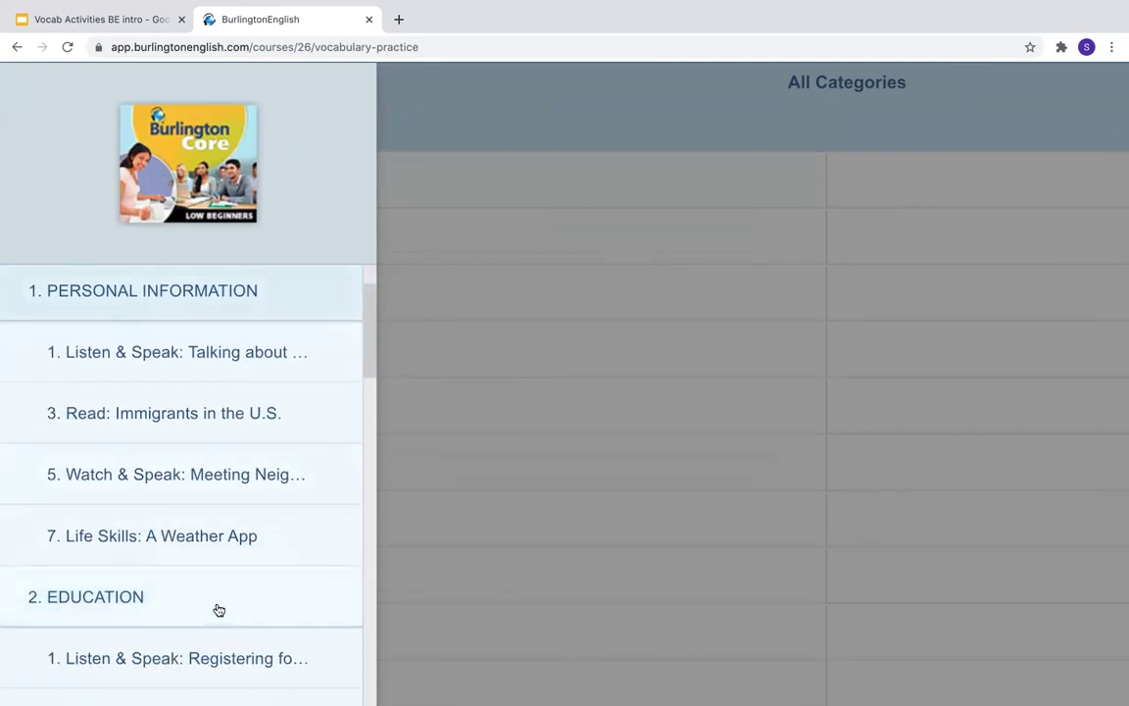
{"action": "scroll", "coordinate": [218, 609], "scroll_direction": "down", "scroll_amount": 8}
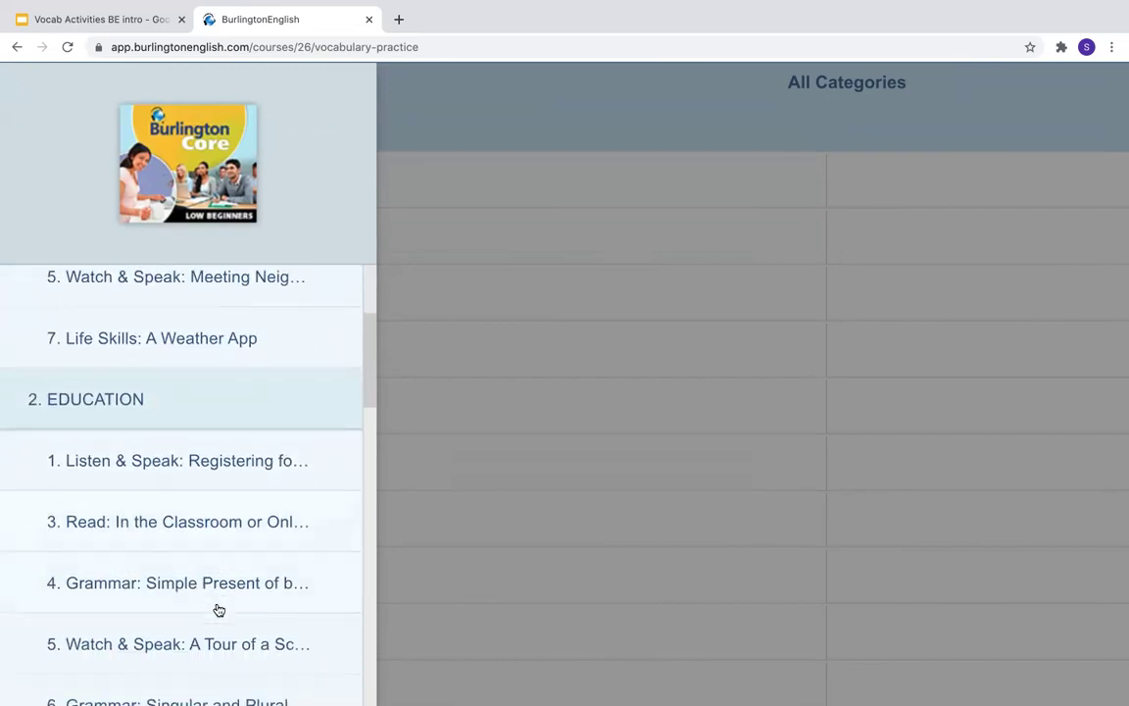
{"action": "scroll", "coordinate": [219, 610], "scroll_direction": "down", "scroll_amount": 13}
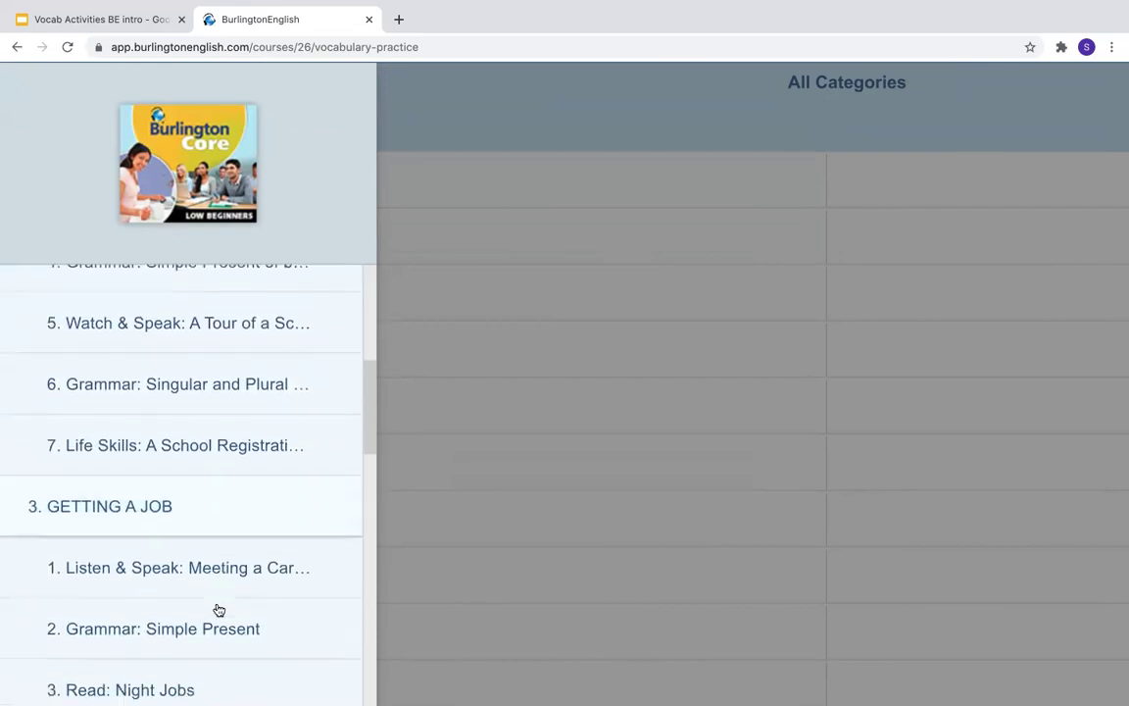
{"action": "scroll", "coordinate": [219, 609], "scroll_direction": "down", "scroll_amount": 3}
{"action": "scroll", "coordinate": [218, 610], "scroll_direction": "up", "scroll_amount": 8}
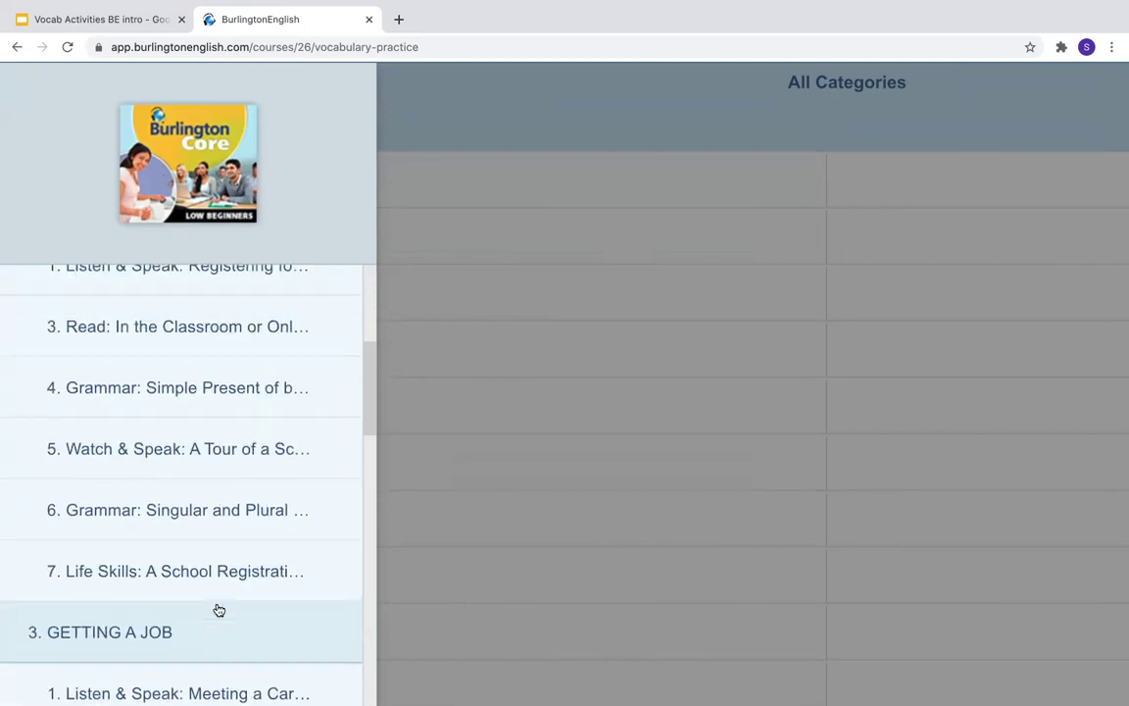
{"action": "scroll", "coordinate": [219, 609], "scroll_direction": "up", "scroll_amount": 18}
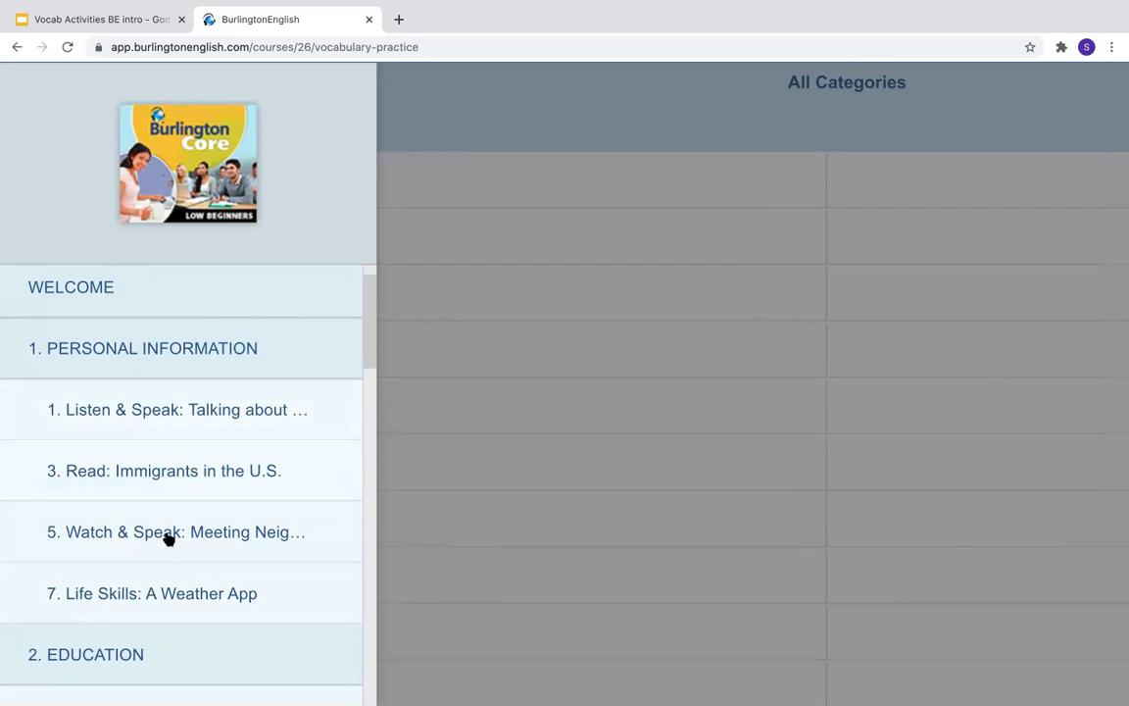
{"action": "scroll", "coordinate": [168, 538], "scroll_direction": "down", "scroll_amount": 5}
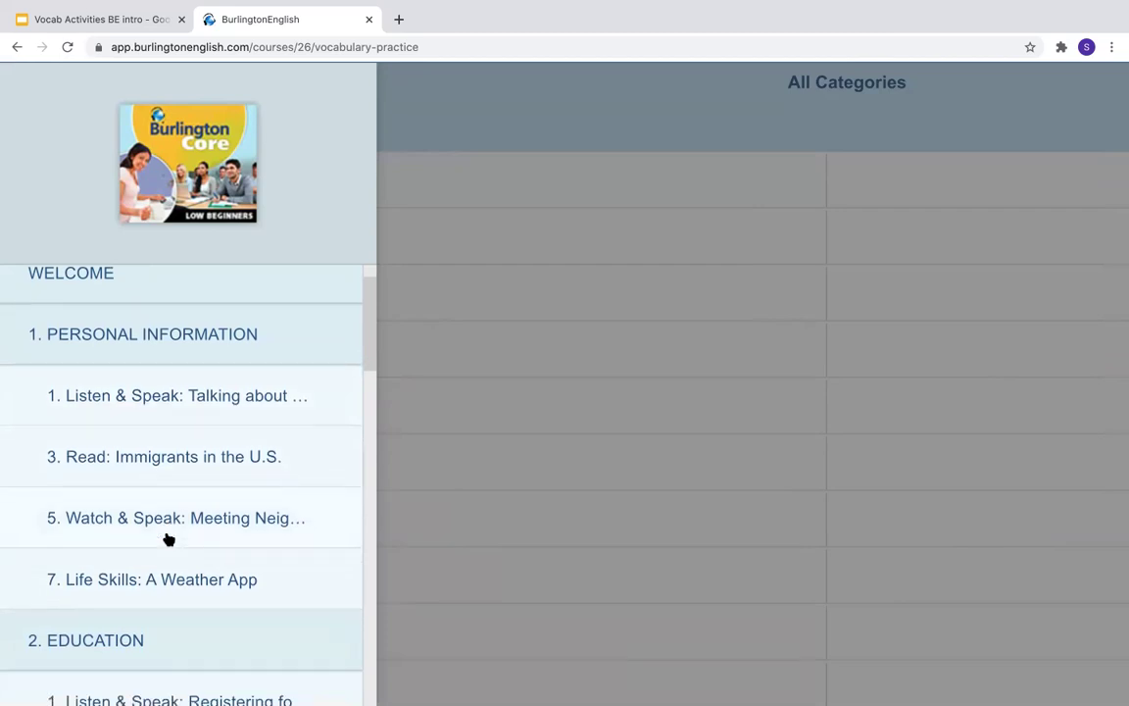
{"action": "scroll", "coordinate": [169, 538], "scroll_direction": "down", "scroll_amount": 8}
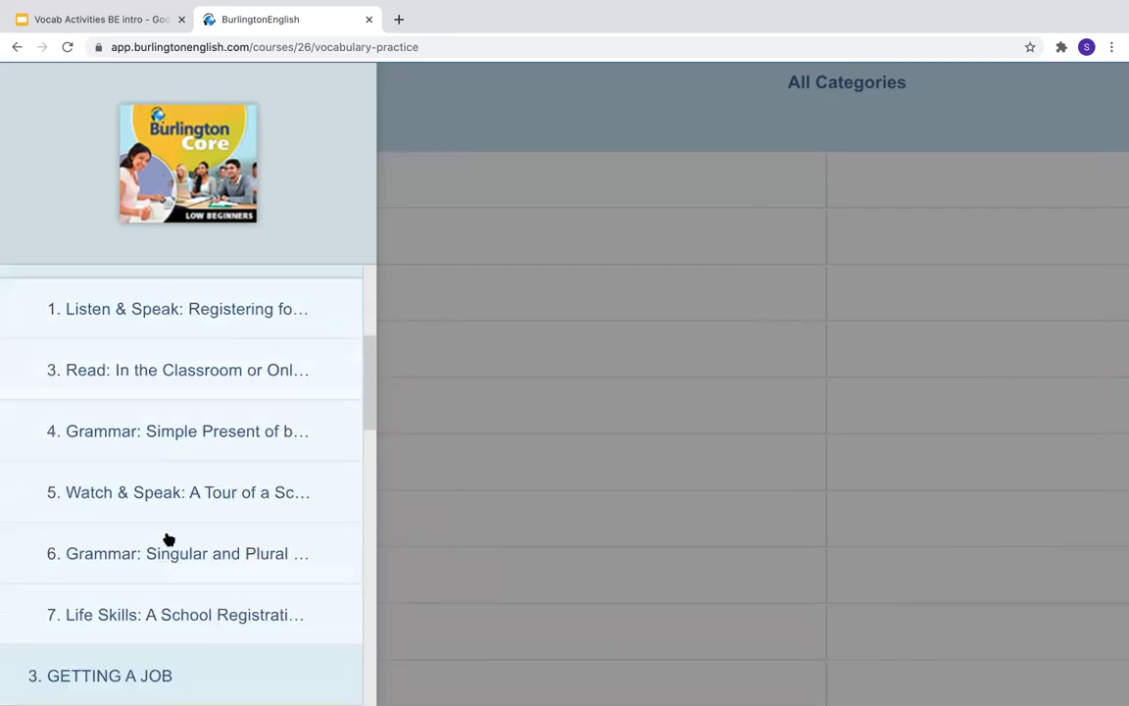
{"action": "scroll", "coordinate": [168, 538], "scroll_direction": "down", "scroll_amount": 10}
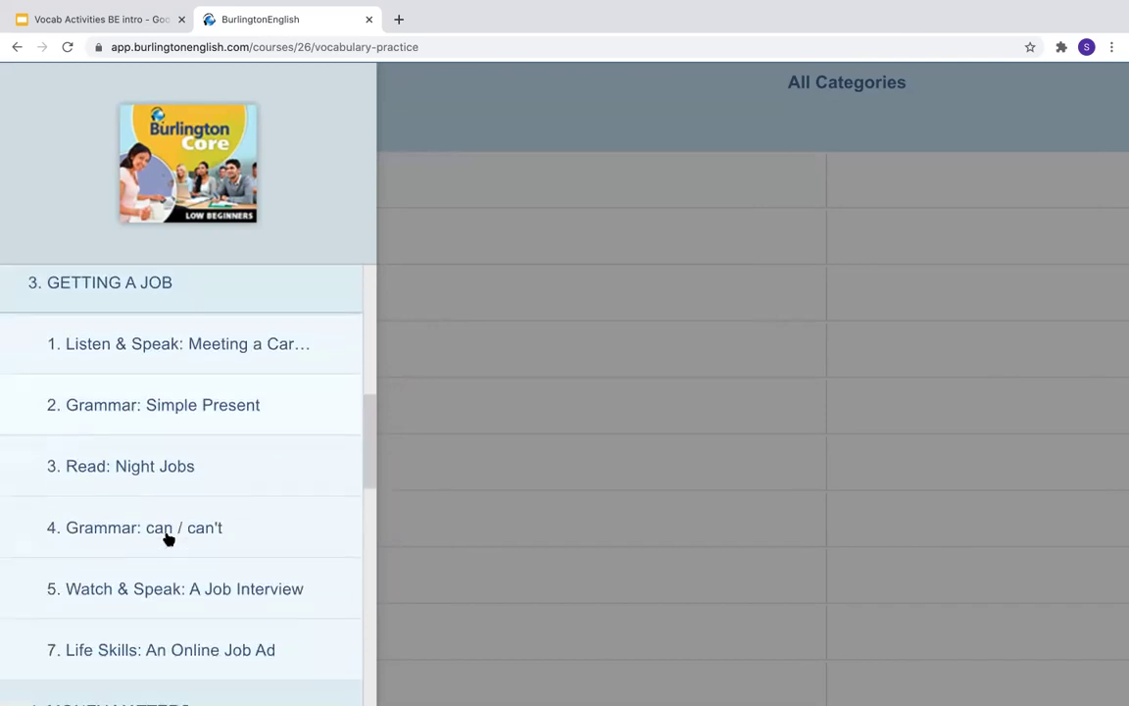
{"action": "scroll", "coordinate": [169, 538], "scroll_direction": "down", "scroll_amount": 1}
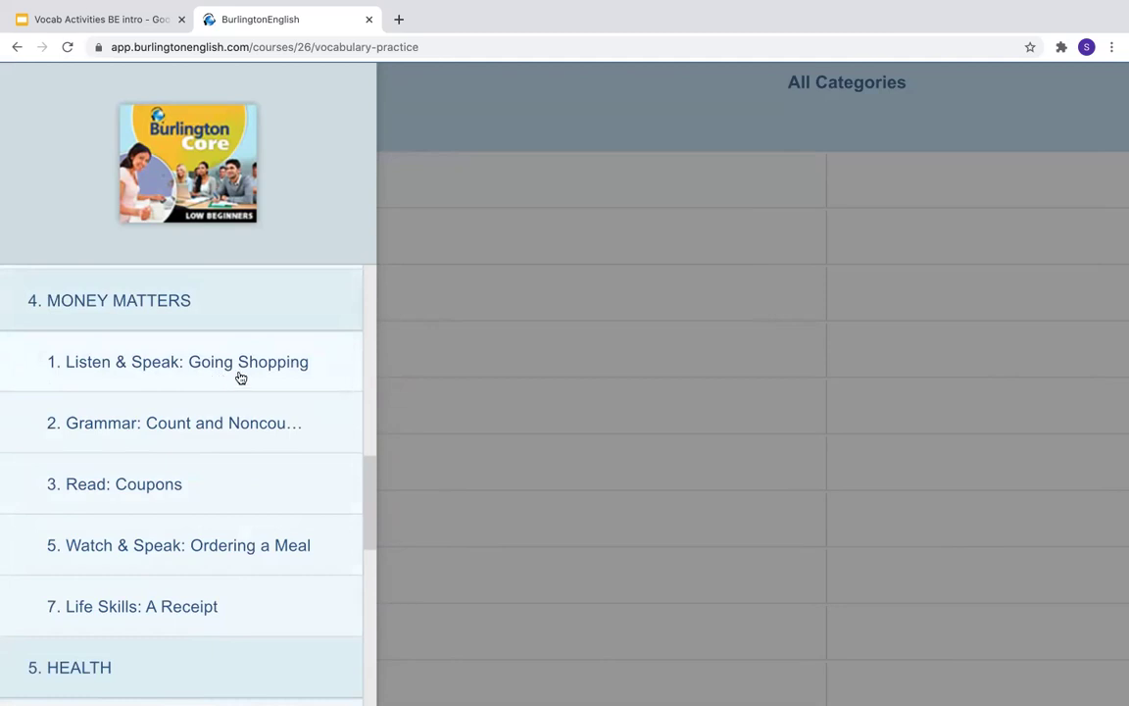
{"action": "left_click", "coordinate": [147, 365]}
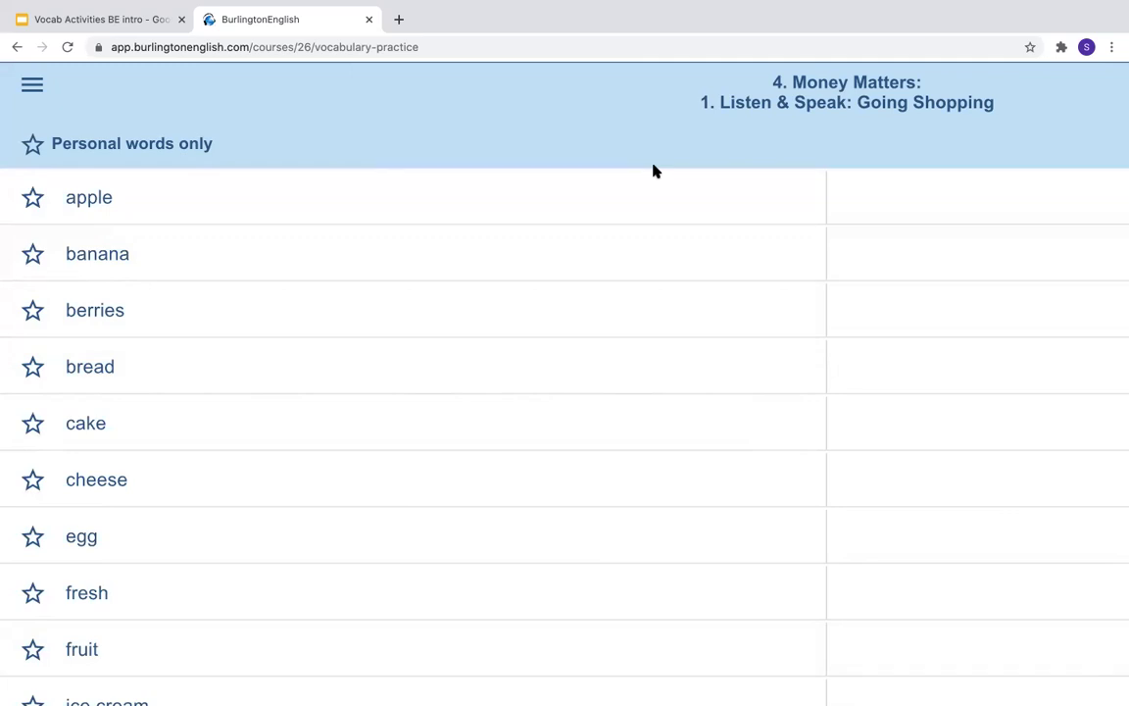
{"action": "scroll", "coordinate": [656, 172], "scroll_direction": "right", "scroll_amount": 1}
{"action": "scroll", "coordinate": [655, 171], "scroll_direction": "left", "scroll_amount": 1}
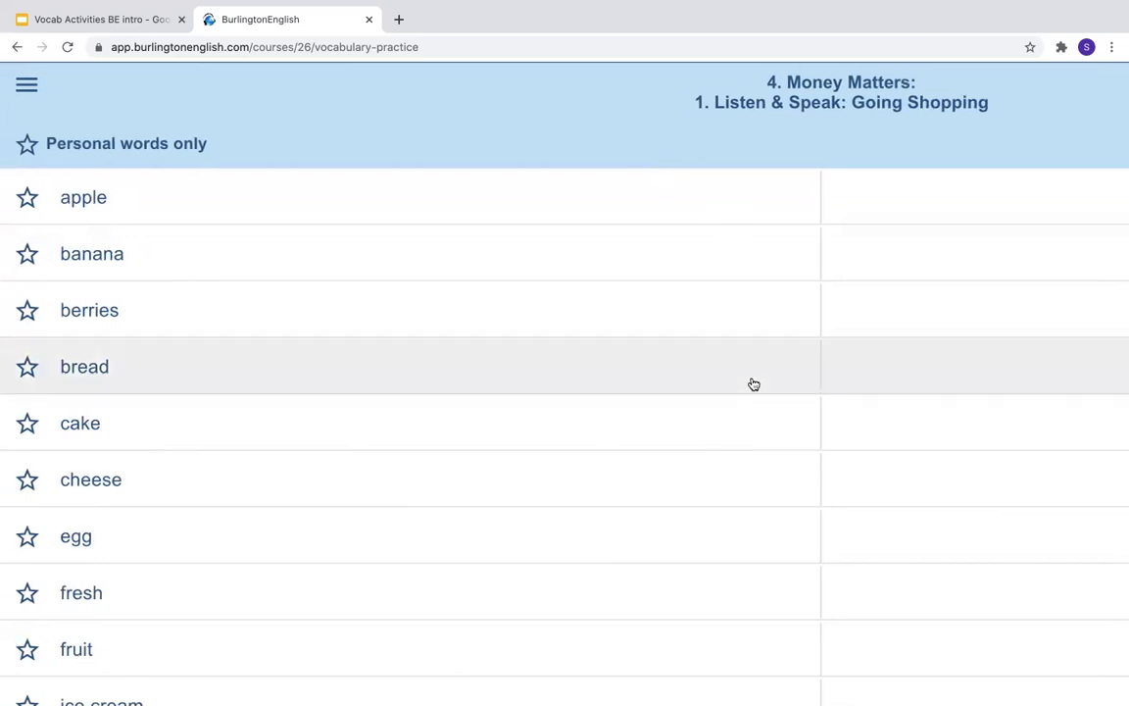
{"action": "scroll", "coordinate": [754, 384], "scroll_direction": "down", "scroll_amount": 3}
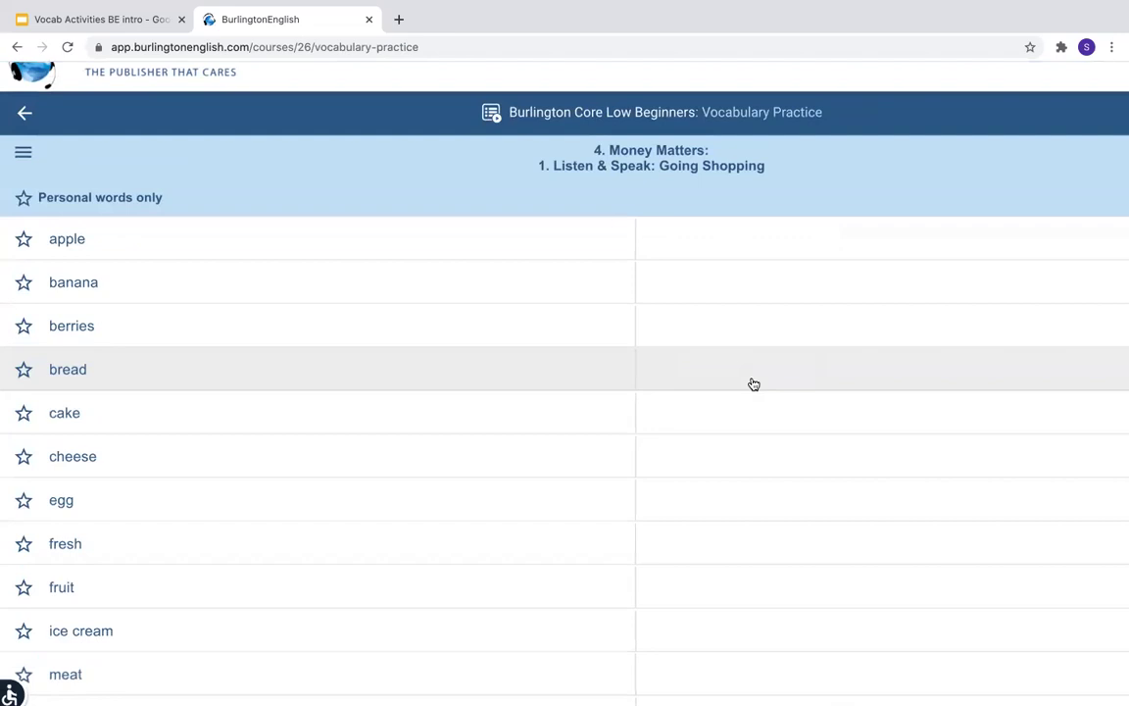
{"action": "scroll", "coordinate": [753, 384], "scroll_direction": "down", "scroll_amount": 3}
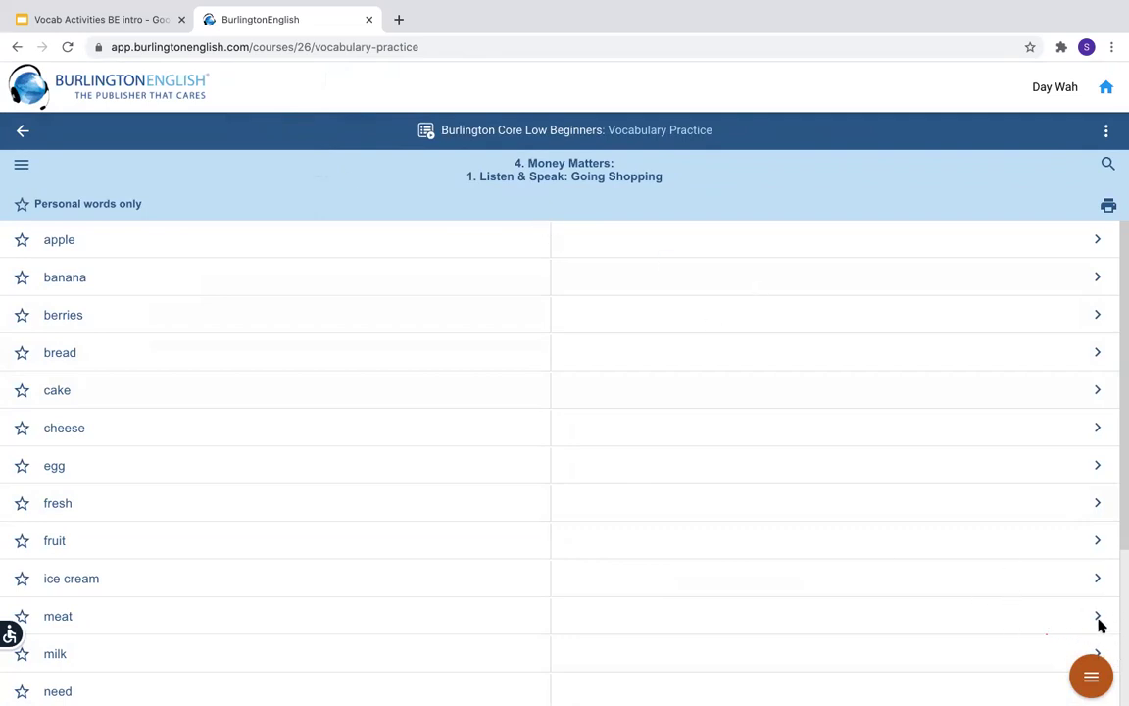
{"action": "mouse_move", "coordinate": [988, 667]}
{"action": "left_mouse_down"}
{"action": "mouse_move", "coordinate": [990, 645]}
{"action": "mouse_move", "coordinate": [1019, 627]}
{"action": "mouse_move", "coordinate": [985, 676]}
{"action": "mouse_move", "coordinate": [1066, 587]}
{"action": "left_mouse_up"}
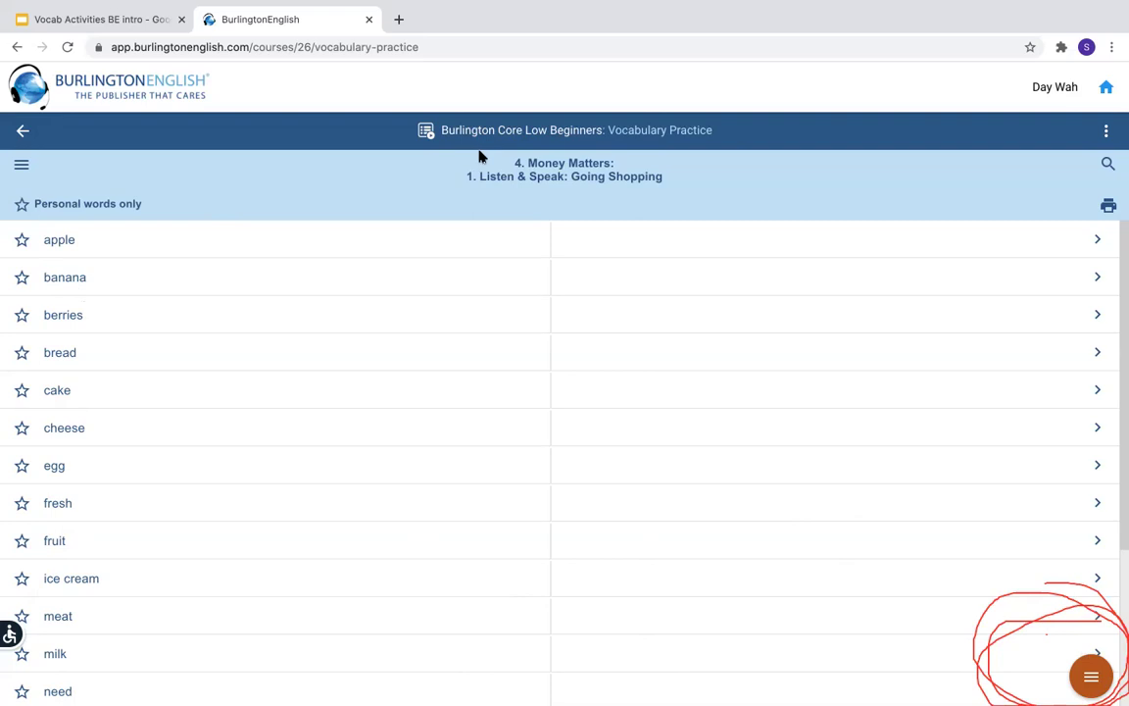
- Launch Memory 1 from the orange Activities menu for the Going Shopping words
{"action": "left_click", "coordinate": [1091, 674]}
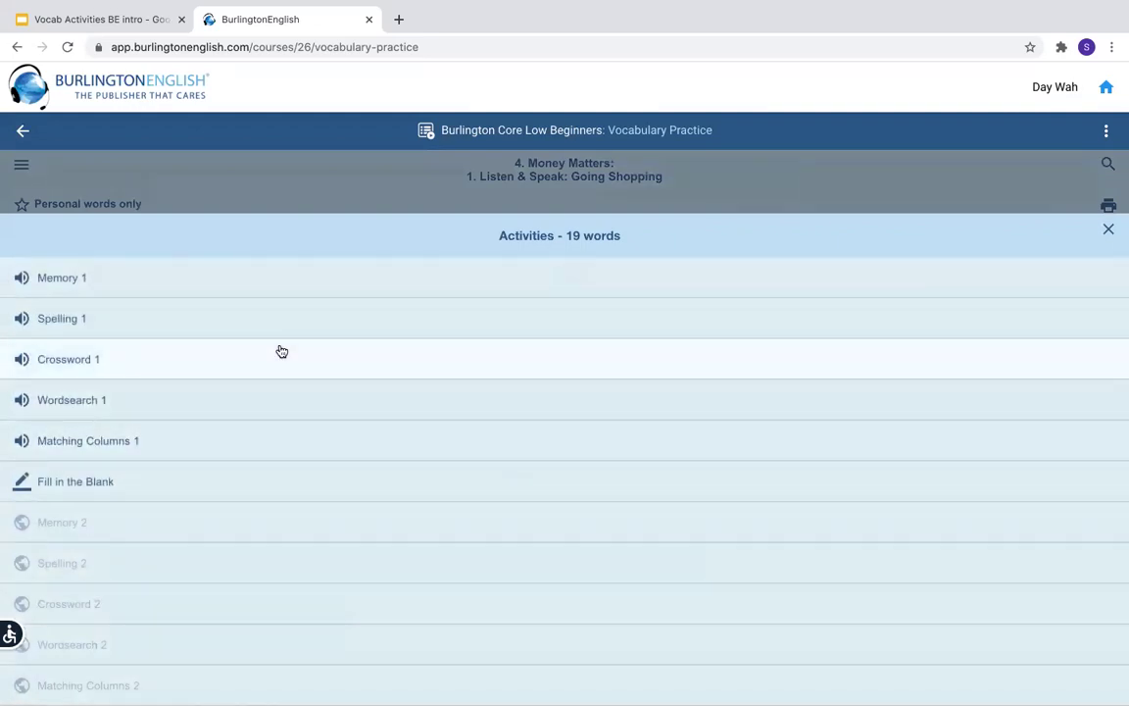
{"action": "scroll", "coordinate": [281, 351], "scroll_direction": "up", "scroll_amount": 5}
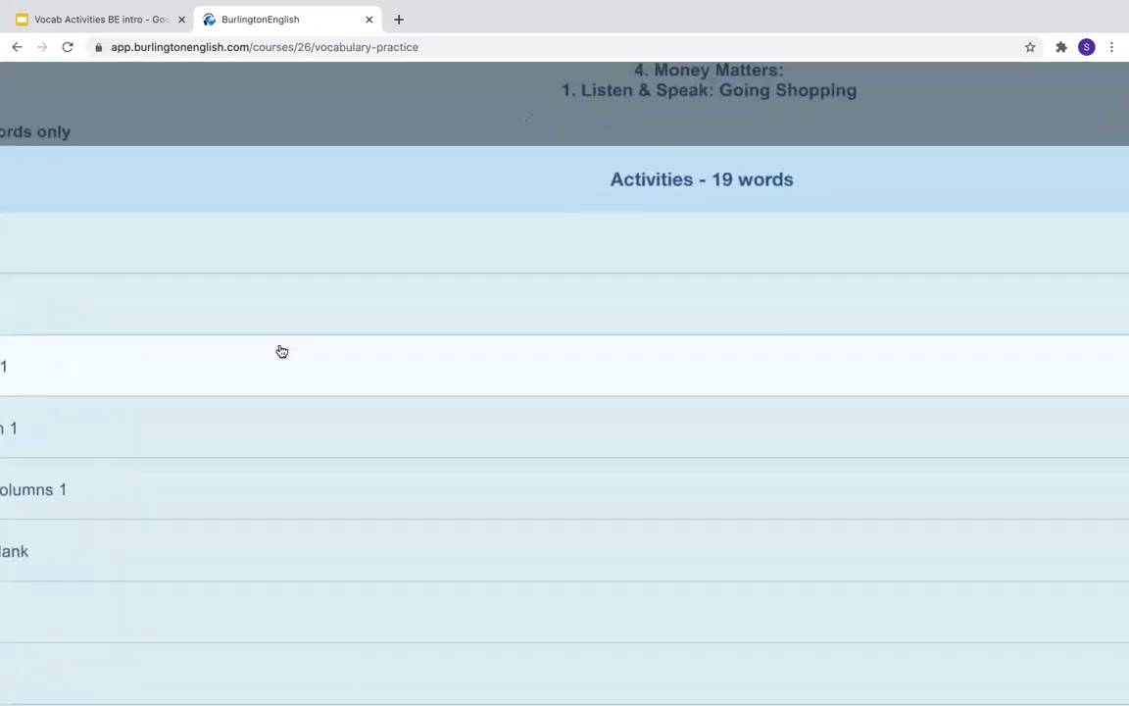
{"action": "scroll", "coordinate": [281, 351], "scroll_direction": "left", "scroll_amount": 5}
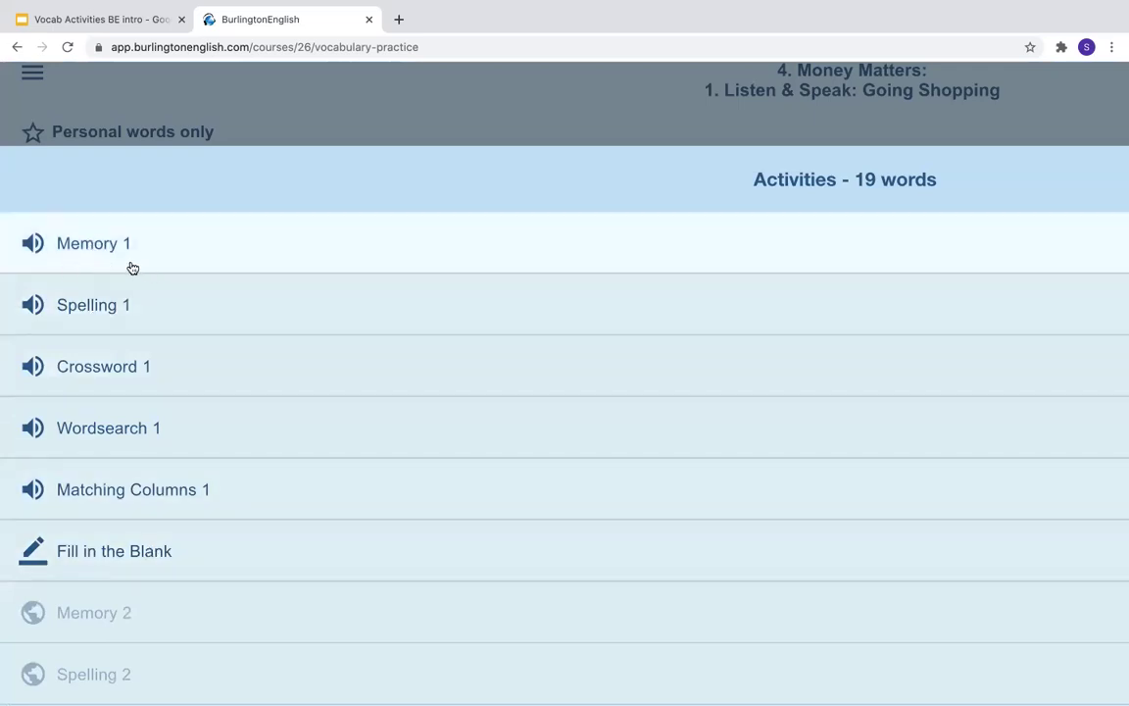
{"action": "left_click", "coordinate": [132, 267]}
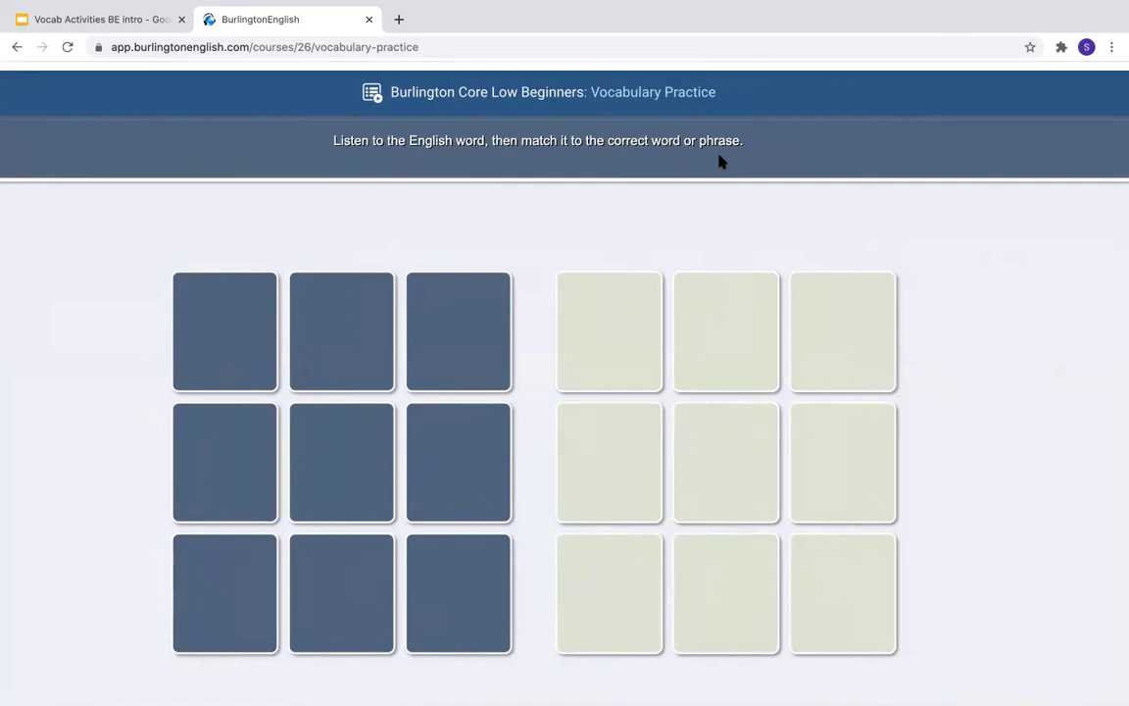
- Play the top-middle audio card and search the word cards for ice cream
{"action": "left_click", "coordinate": [351, 378]}
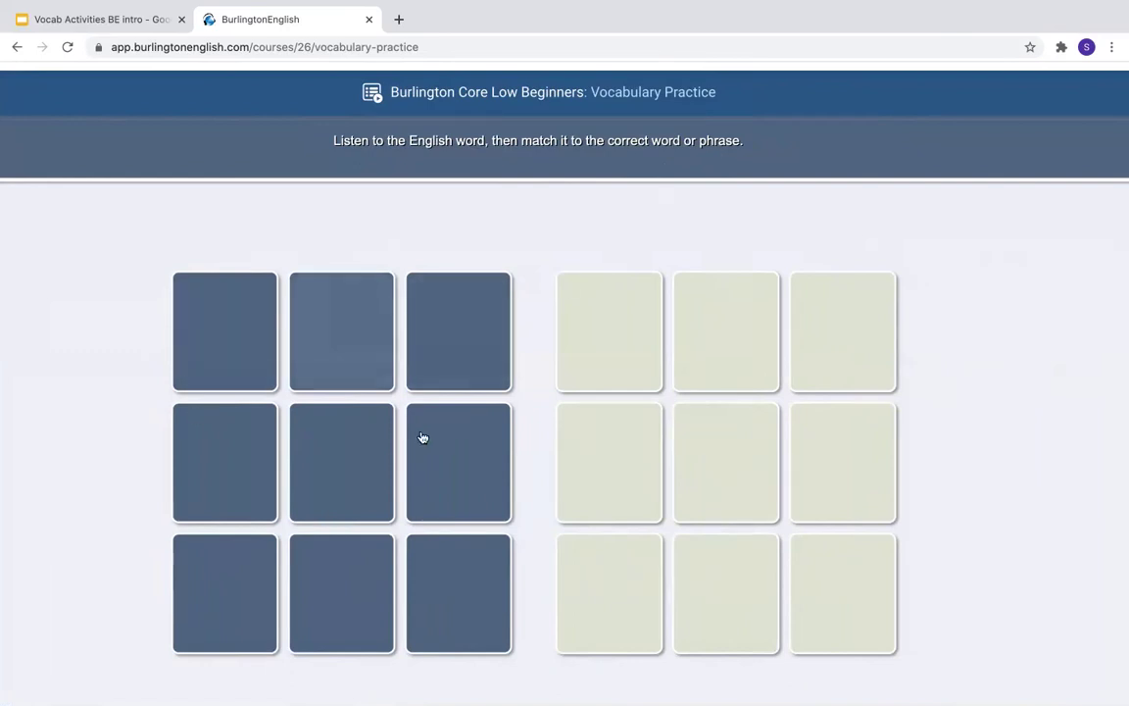
{"action": "left_click", "coordinate": [342, 330]}
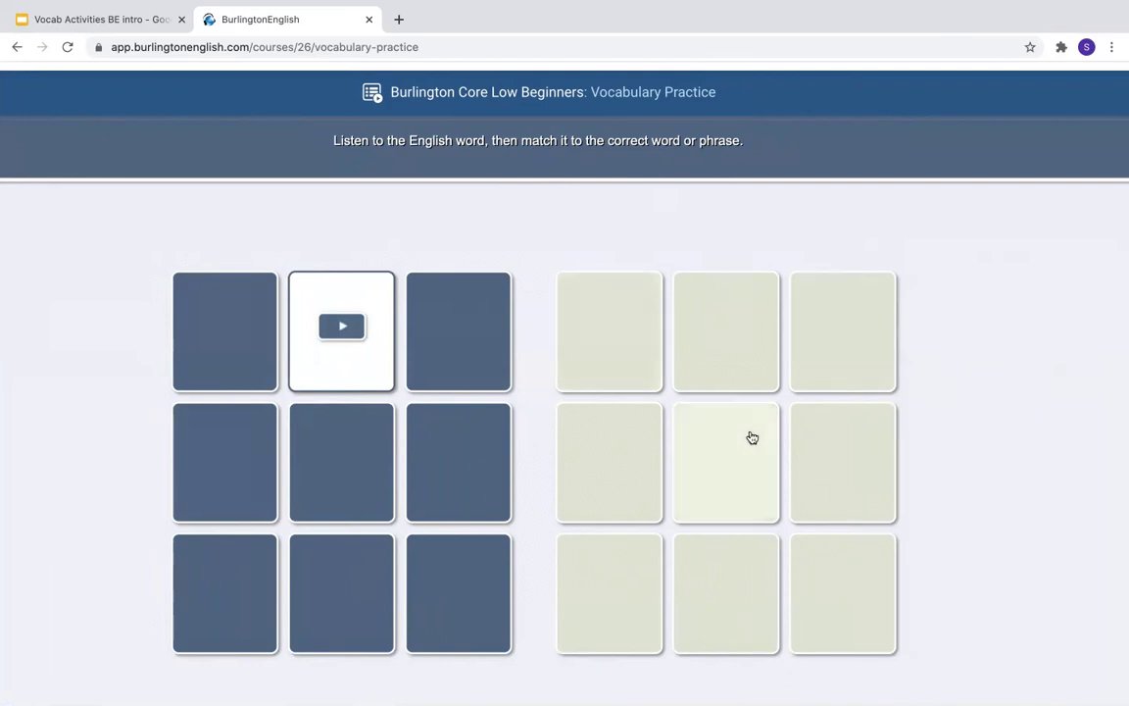
{"action": "left_click", "coordinate": [632, 359]}
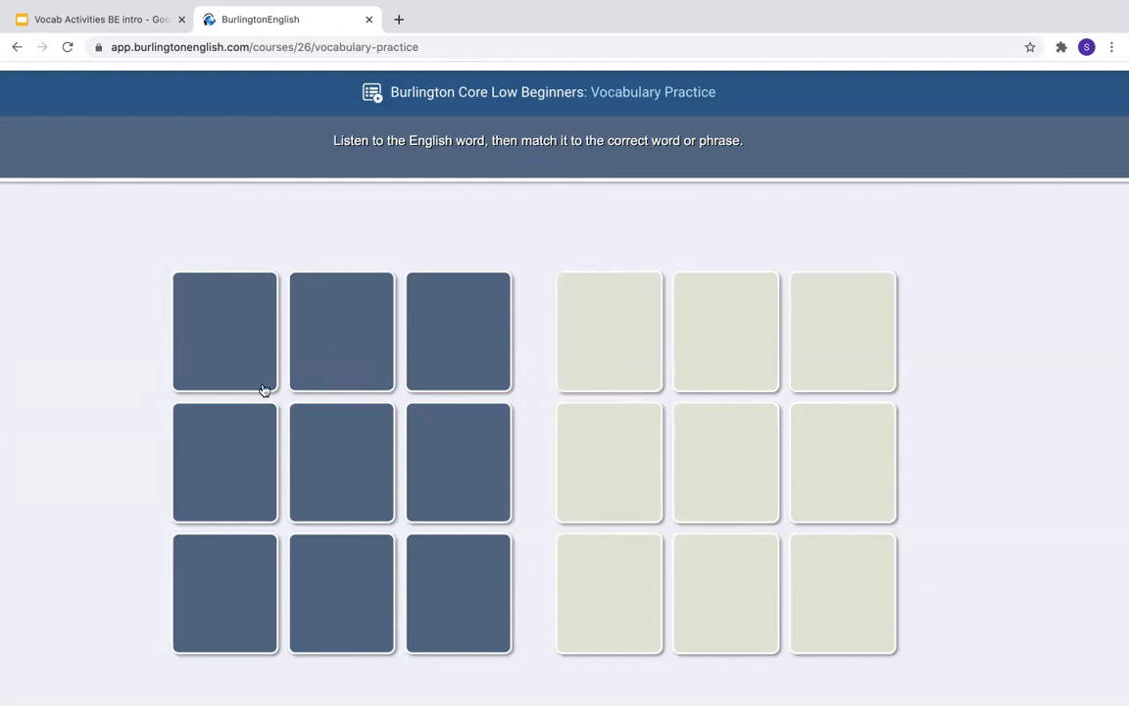
{"action": "left_click", "coordinate": [251, 336]}
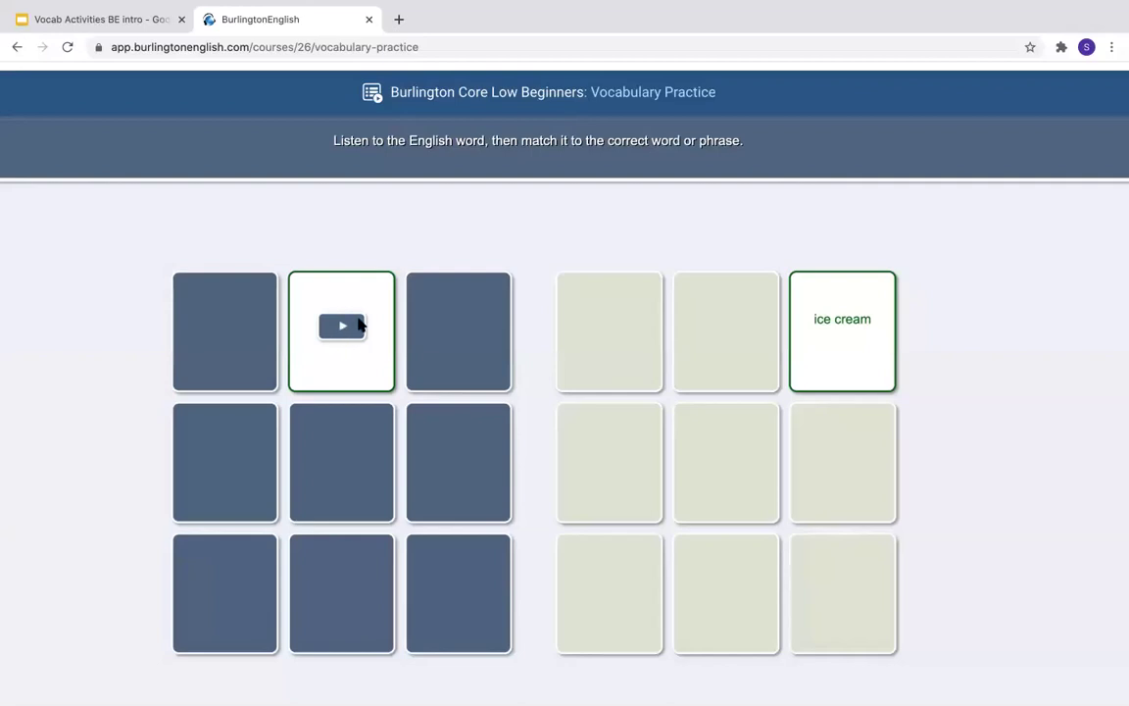
{"action": "left_click", "coordinate": [342, 330]}
- Match the middle audio card with the bread word card
{"action": "left_click", "coordinate": [345, 461]}
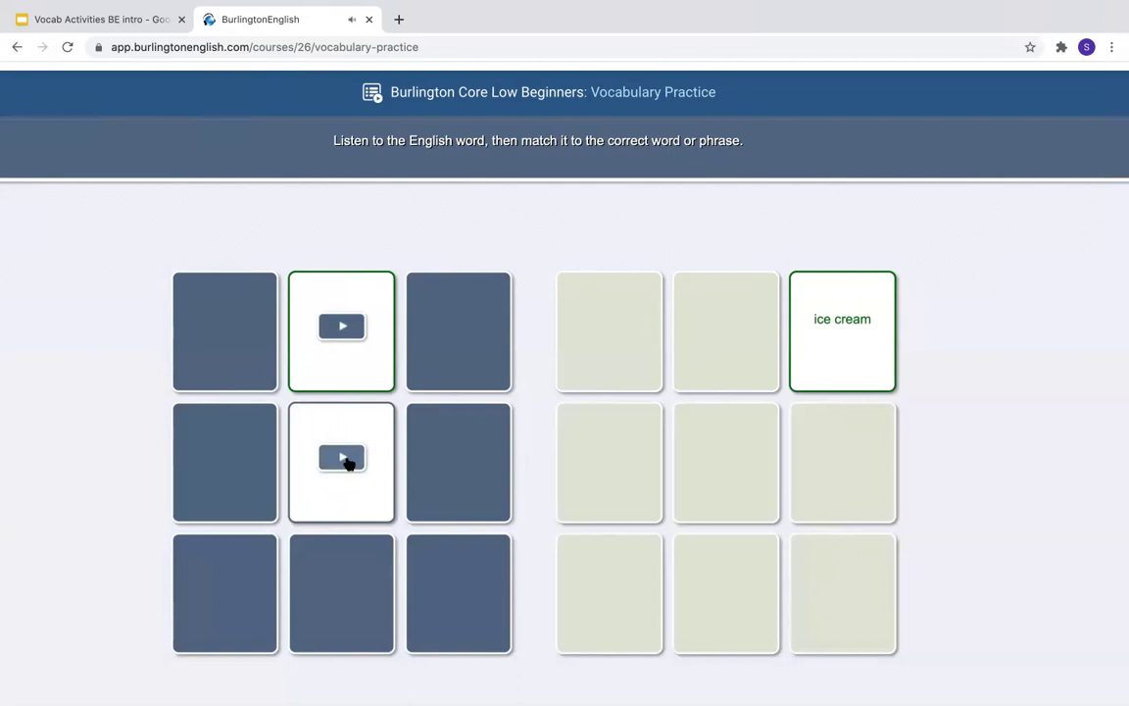
{"action": "left_click", "coordinate": [858, 475]}
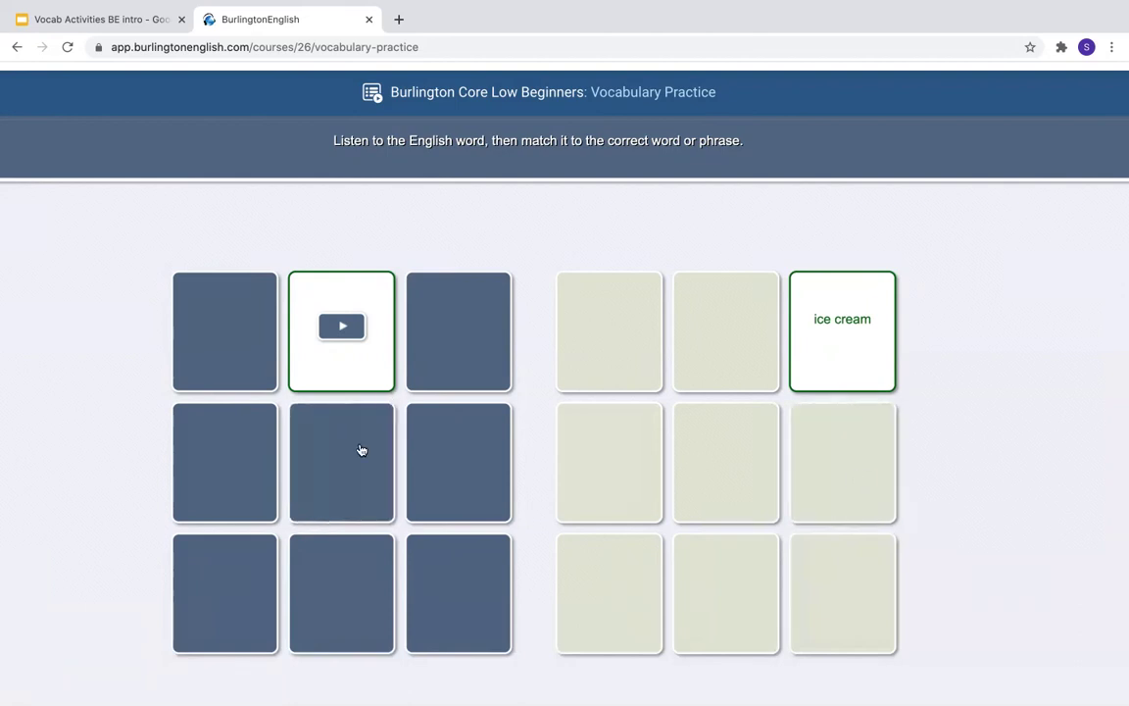
{"action": "left_click", "coordinate": [359, 448]}
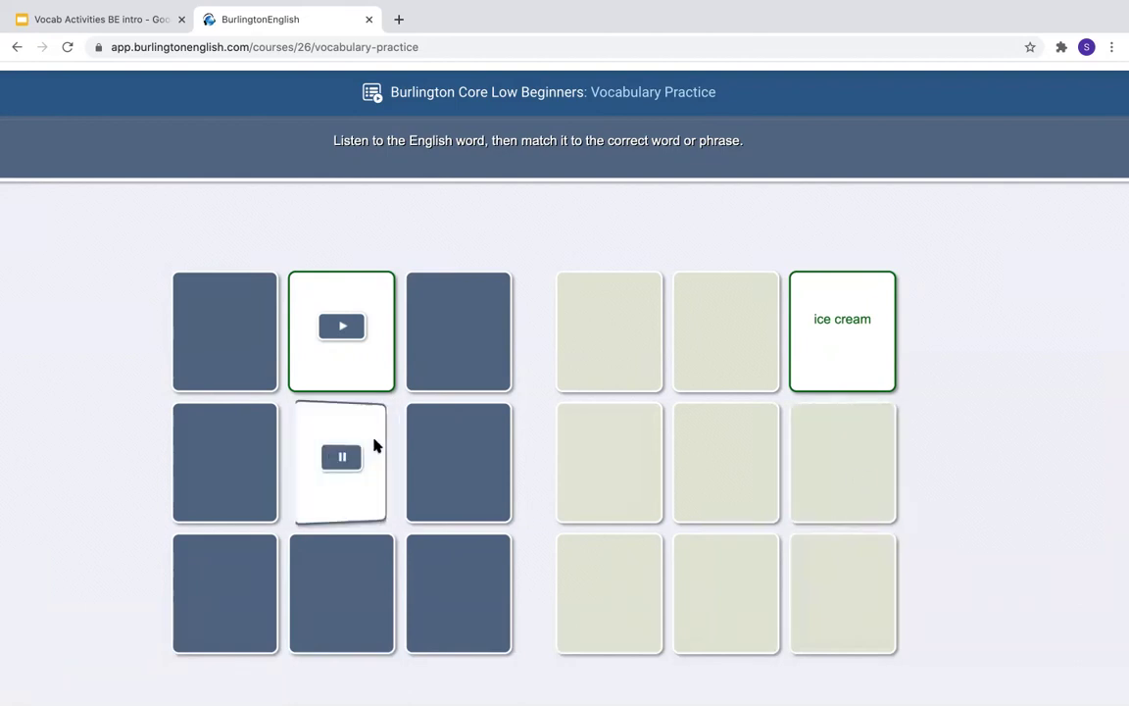
{"action": "left_click", "coordinate": [740, 477]}
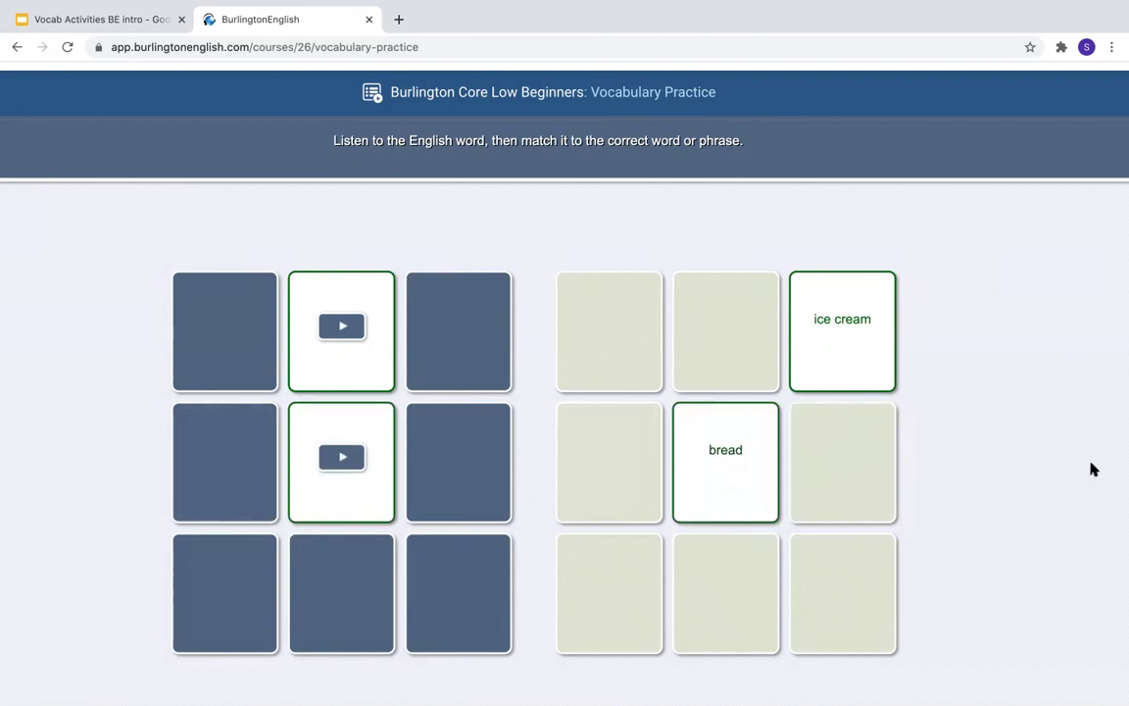
{"action": "scroll", "coordinate": [1094, 469], "scroll_direction": "down", "scroll_amount": 2}
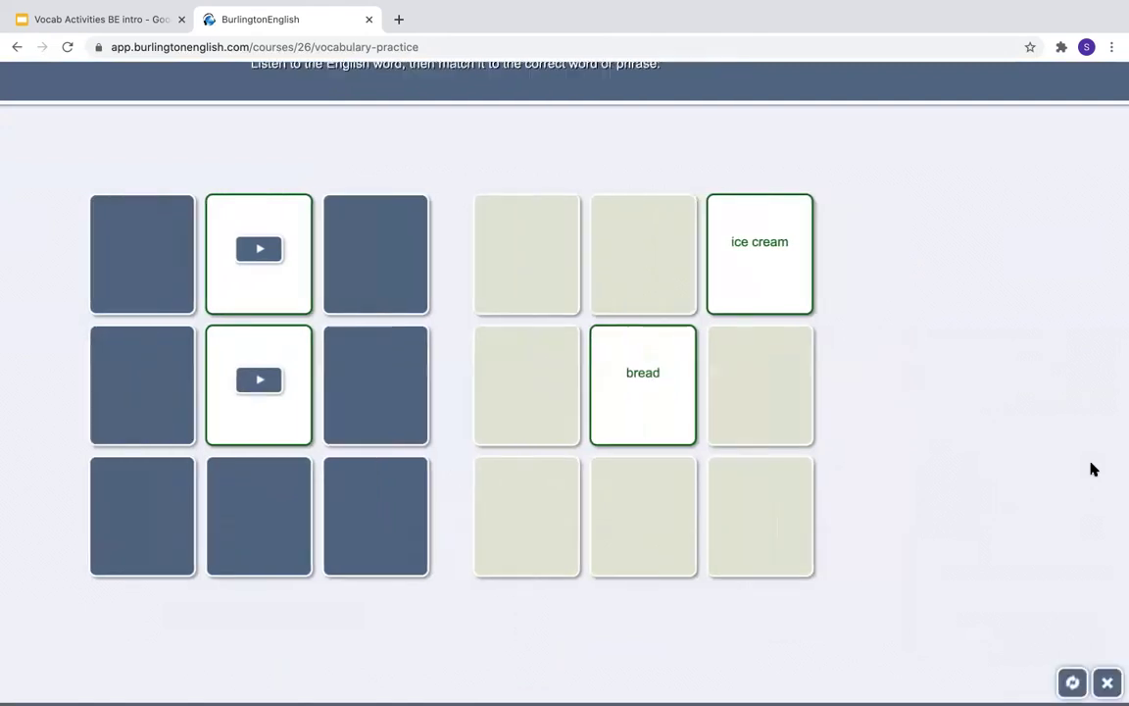